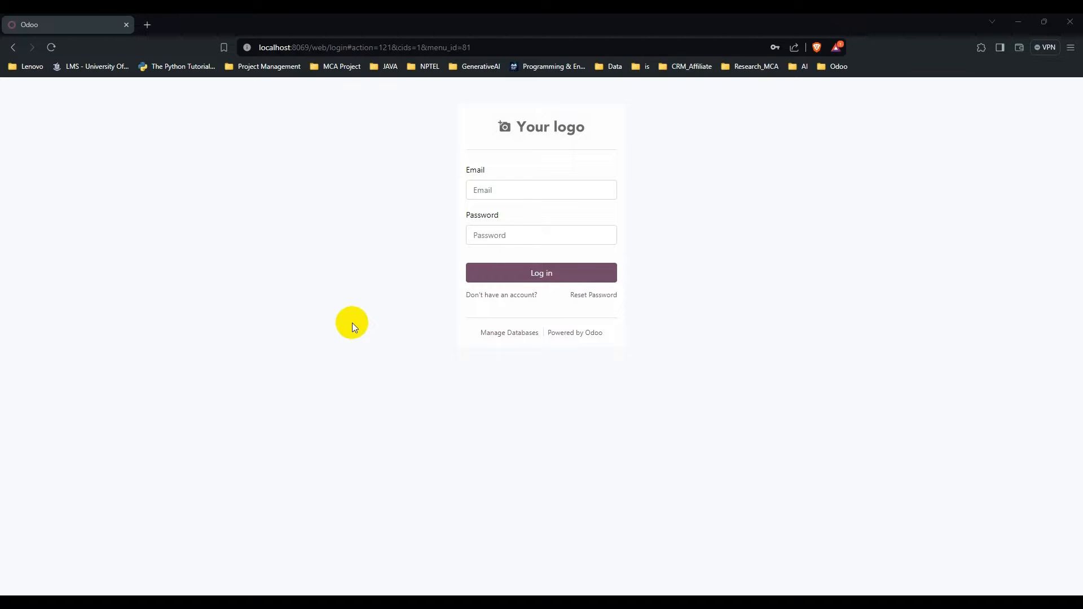
- Log in to the local Odoo database with the saved admin login, filling in the email and account password fields
{"action": "left_click", "coordinate": [507, 191]}
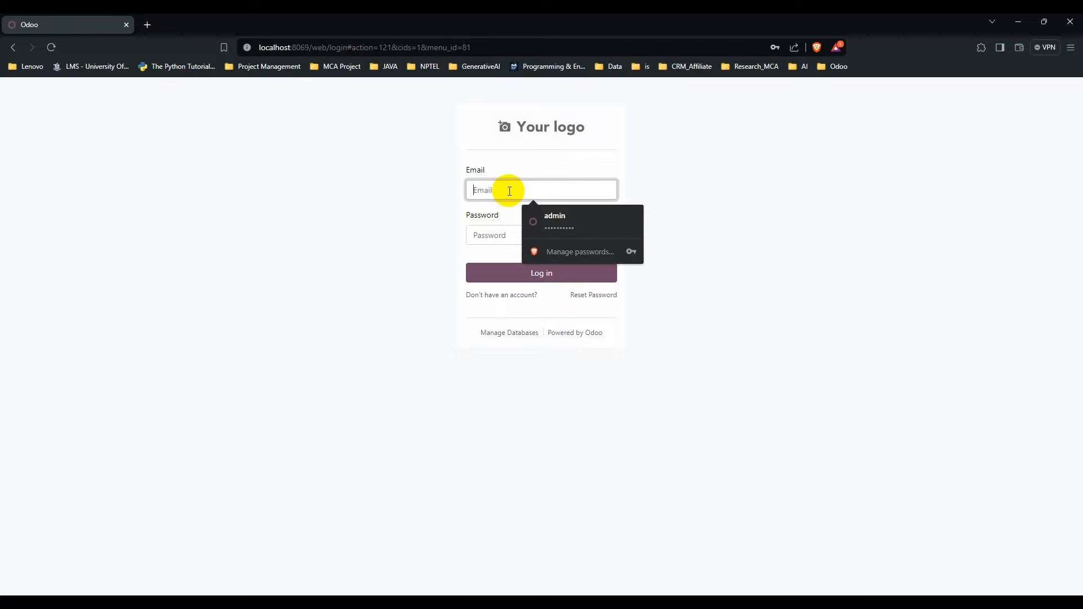
{"action": "left_click", "coordinate": [565, 222]}
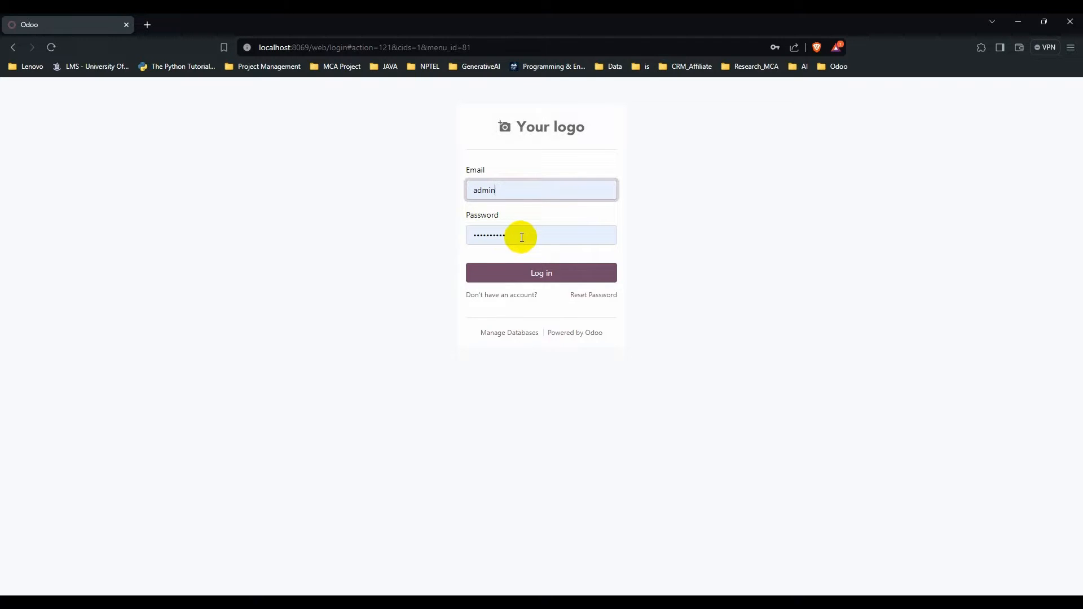
{"action": "left_click", "coordinate": [540, 274]}
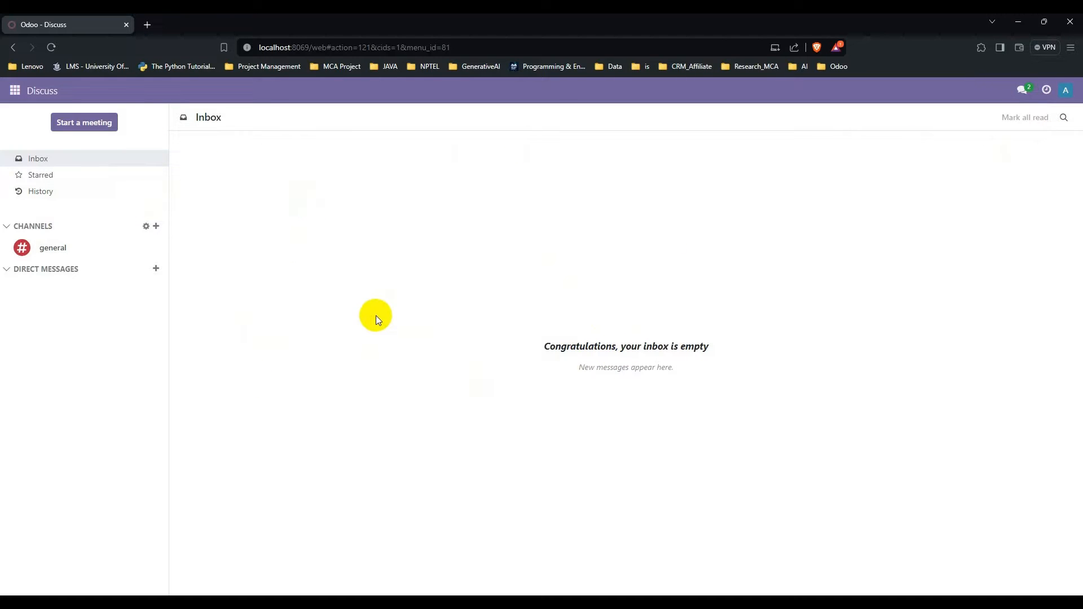
- Open the Apps catalogue and look through the whole list of available modules
{"action": "left_click", "coordinate": [14, 91]}
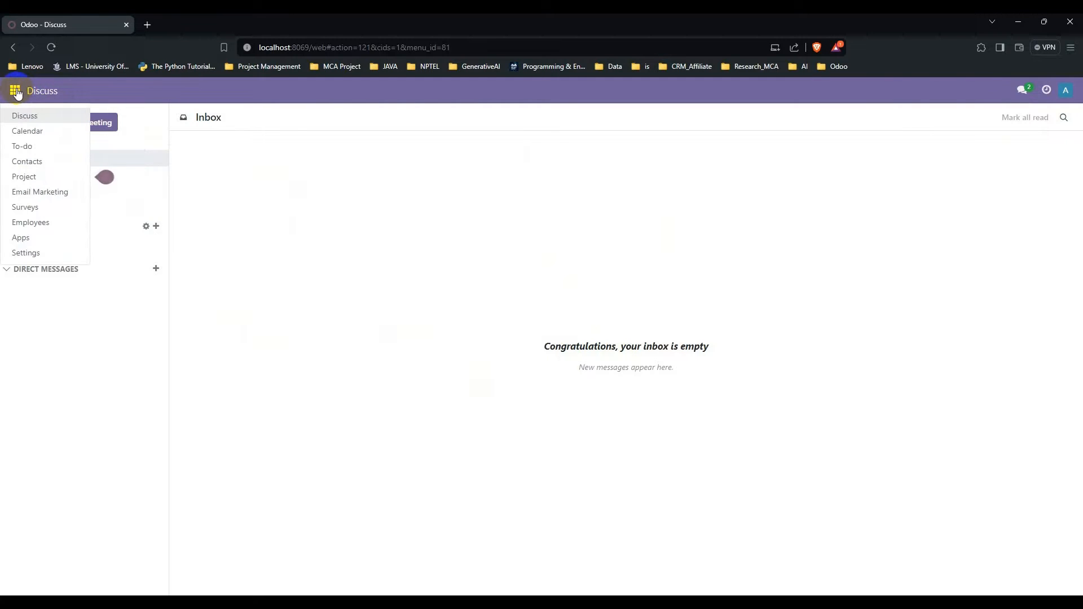
{"action": "left_click", "coordinate": [20, 239]}
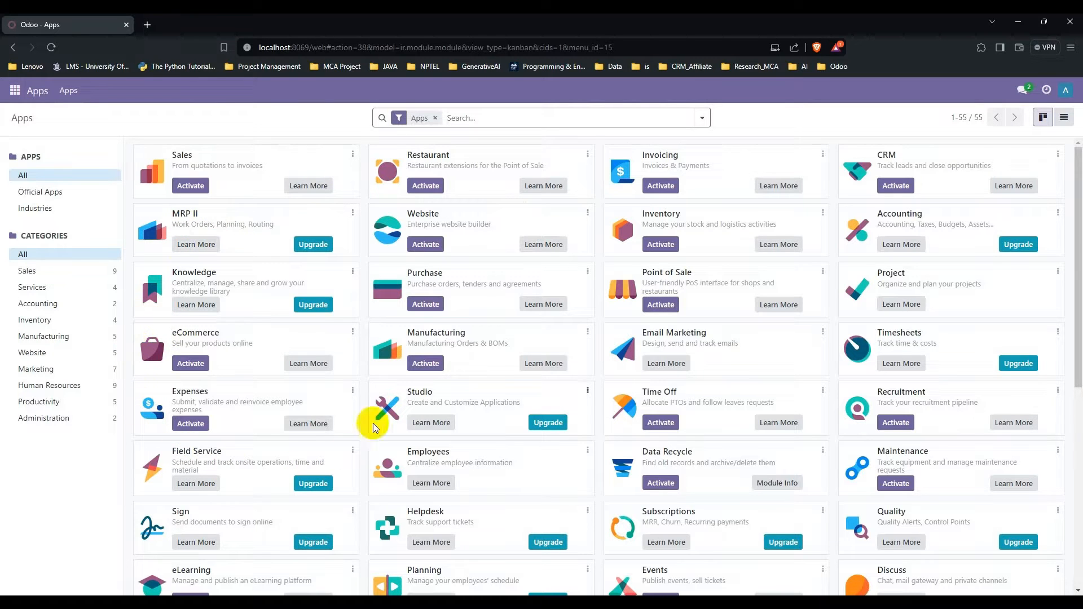
{"action": "scroll", "coordinate": [337, 383], "scroll_direction": "down", "scroll_amount": 7}
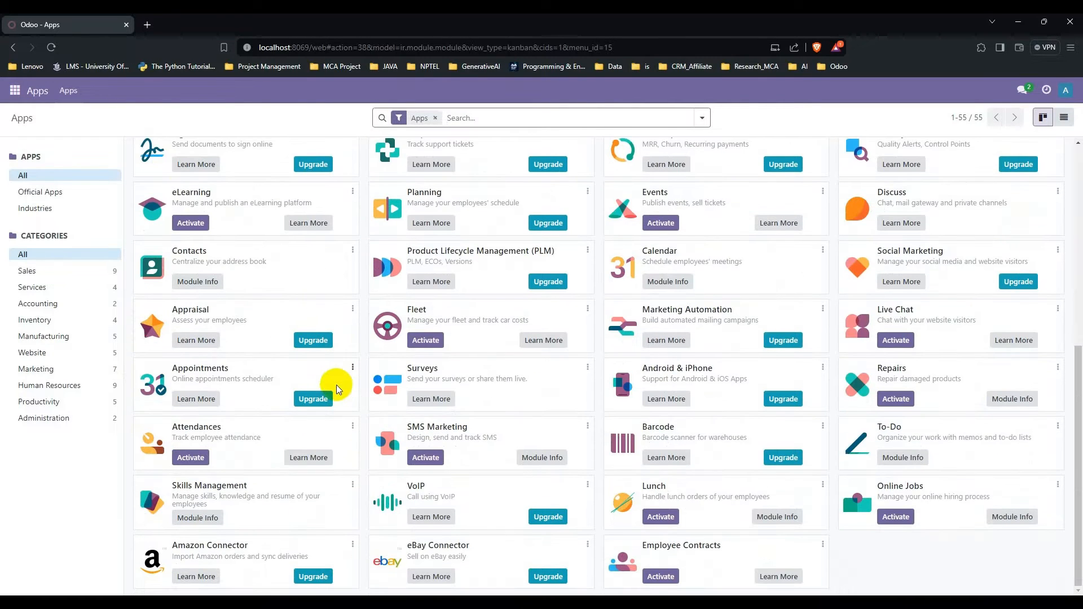
{"action": "scroll", "coordinate": [337, 386], "scroll_direction": "up", "scroll_amount": 7}
- Open the general Settings and examine the option for inviting new users by e-mail address
{"action": "left_click", "coordinate": [15, 90]}
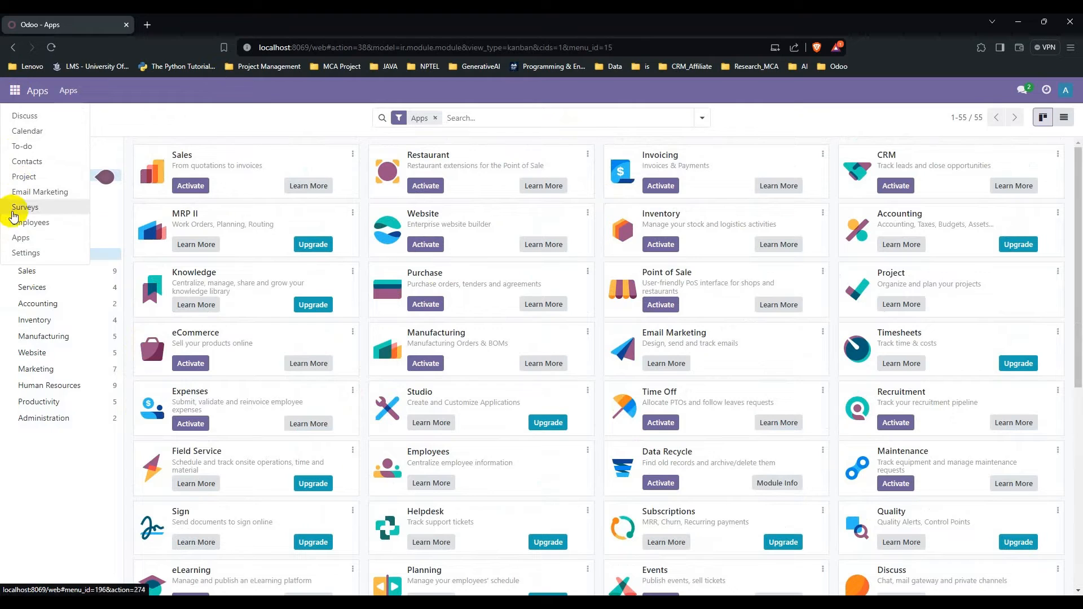
{"action": "key", "text": "Up"}
{"action": "key", "text": "Up"}
{"action": "left_click", "coordinate": [39, 254]}
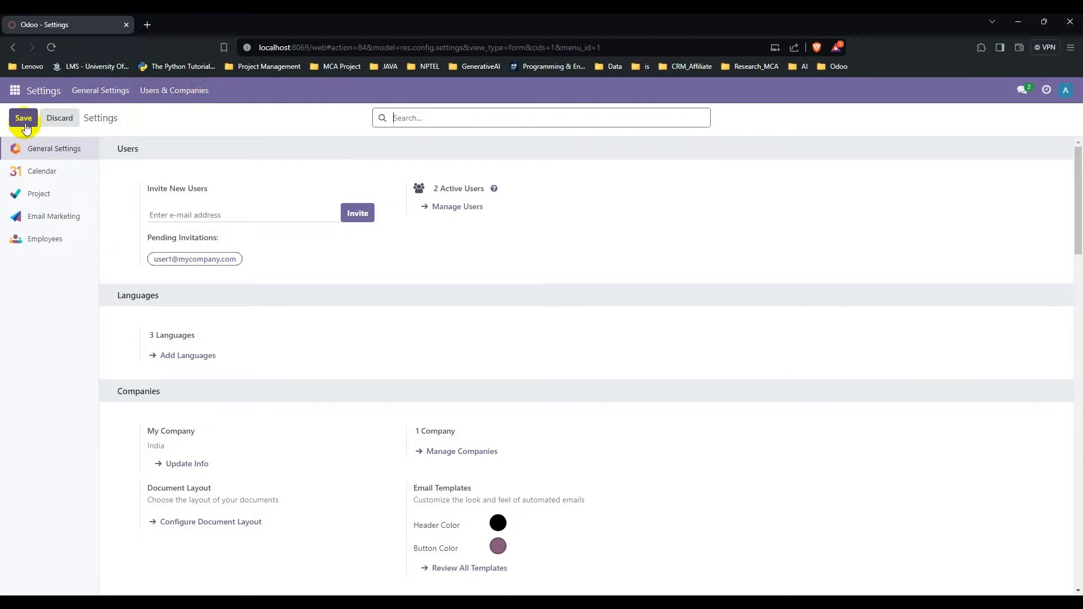
{"action": "left_click", "coordinate": [187, 216]}
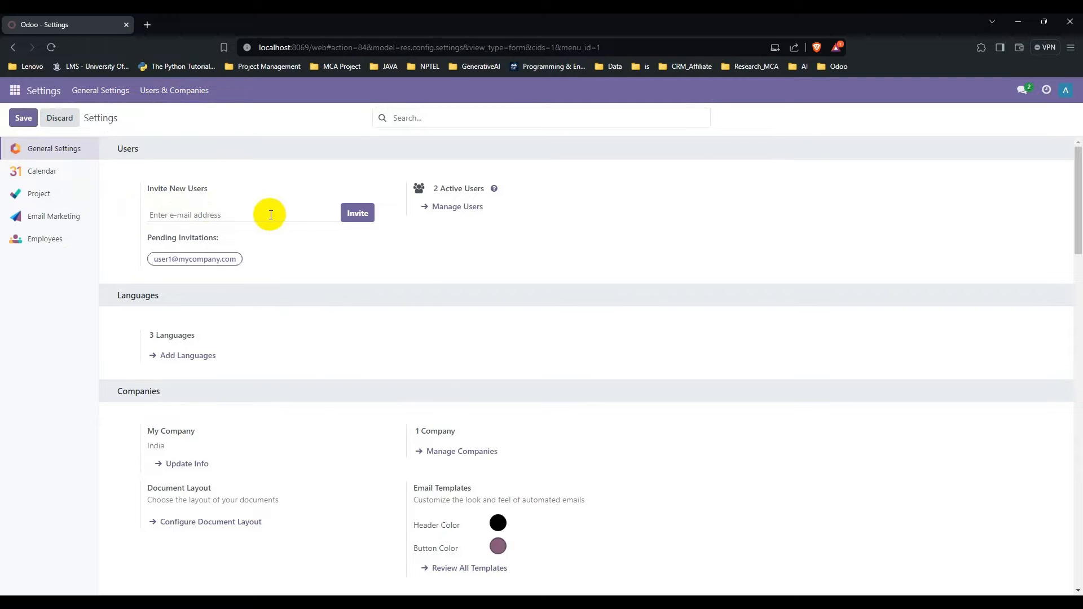
{"action": "left_click", "coordinate": [359, 216]}
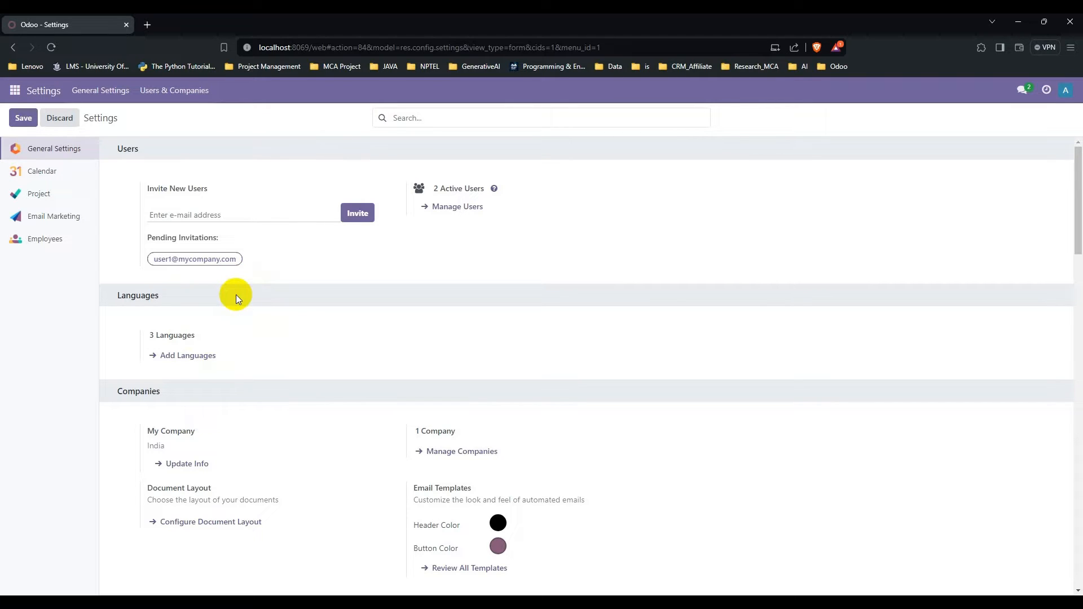
- Browse the complete list of languages offered for adding, and leave without adding any
{"action": "scroll", "coordinate": [251, 324], "scroll_direction": "down", "scroll_amount": 1}
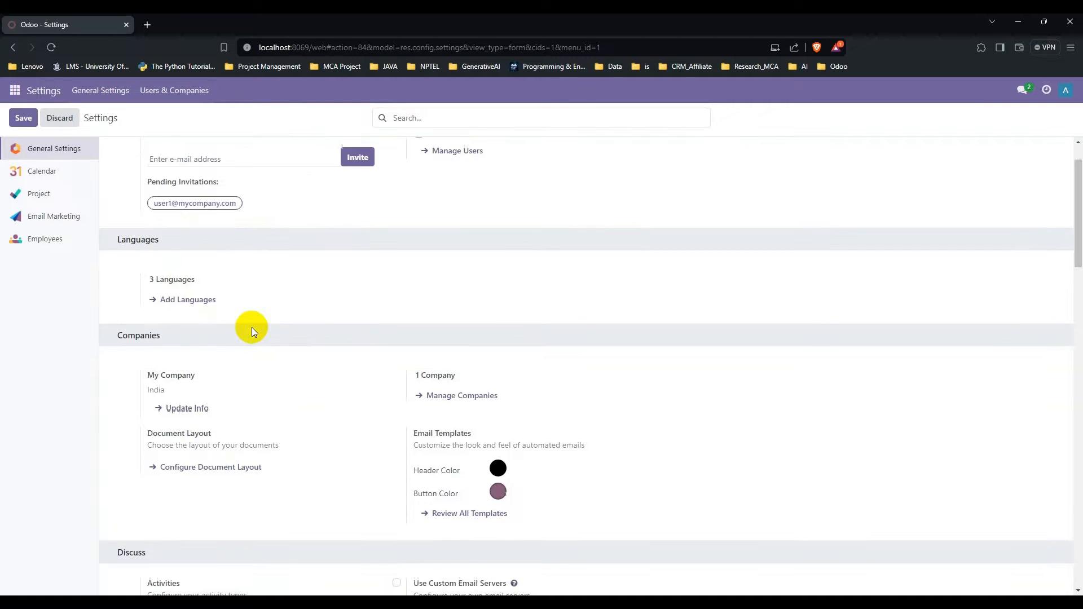
{"action": "left_click", "coordinate": [188, 300]}
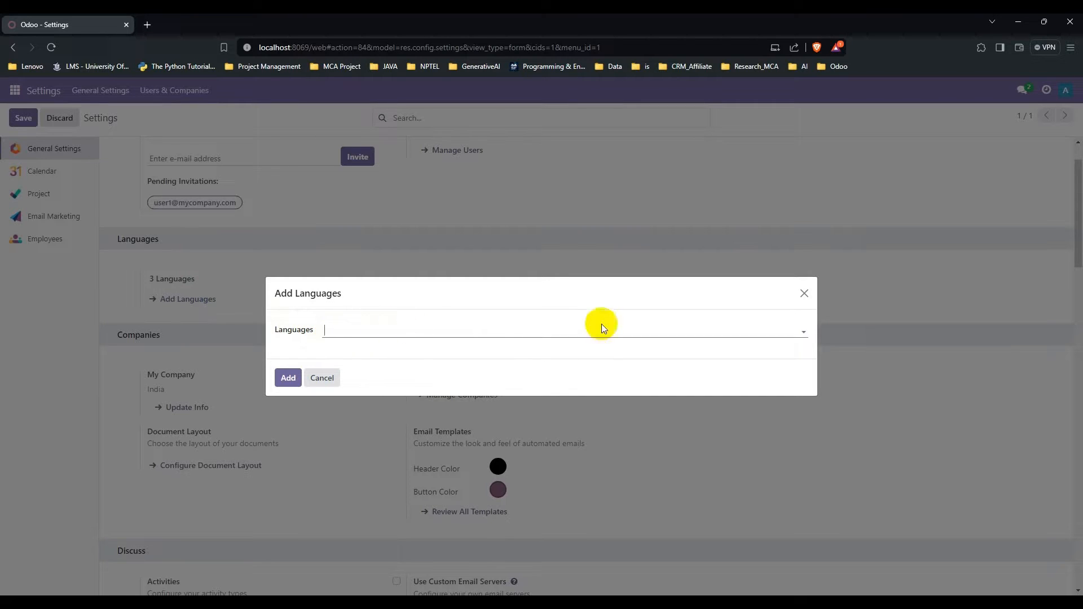
{"action": "left_click", "coordinate": [802, 331]}
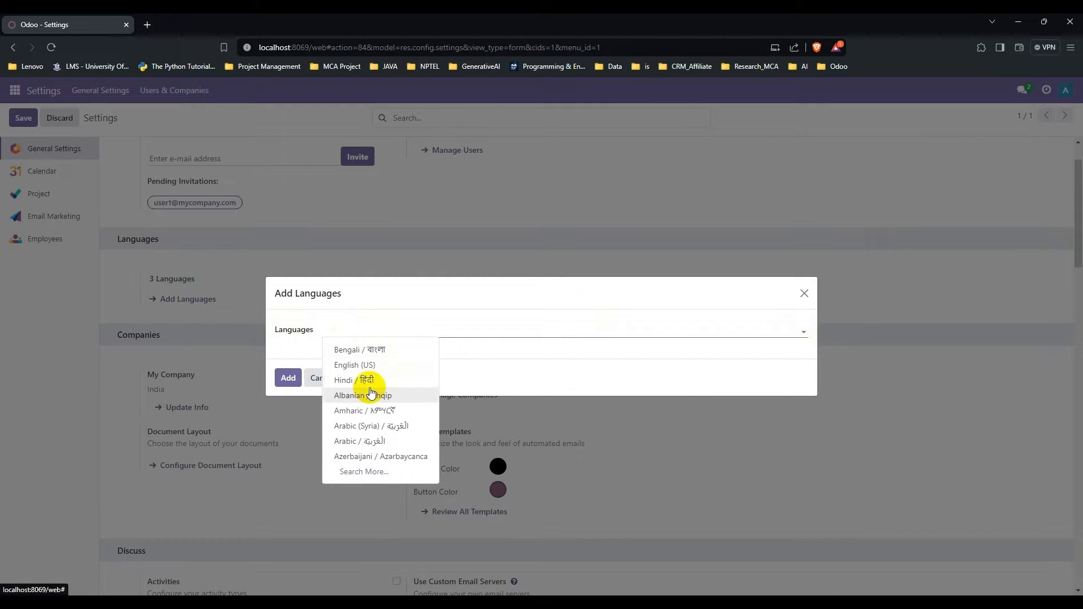
{"action": "left_click", "coordinate": [361, 471]}
{"action": "scroll", "coordinate": [449, 290], "scroll_direction": "down", "scroll_amount": 15}
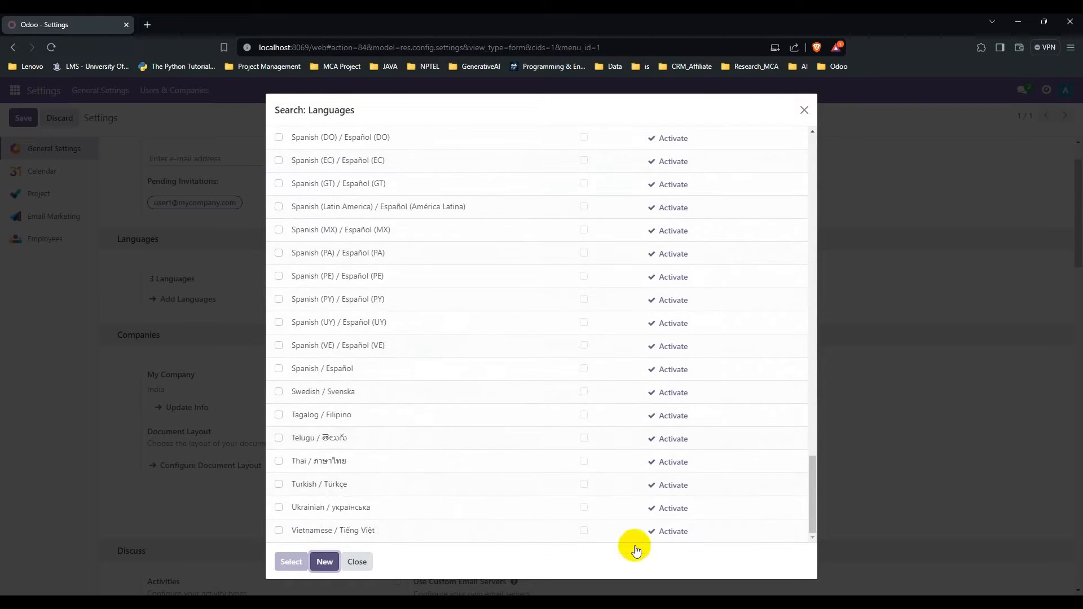
{"action": "left_click", "coordinate": [362, 563]}
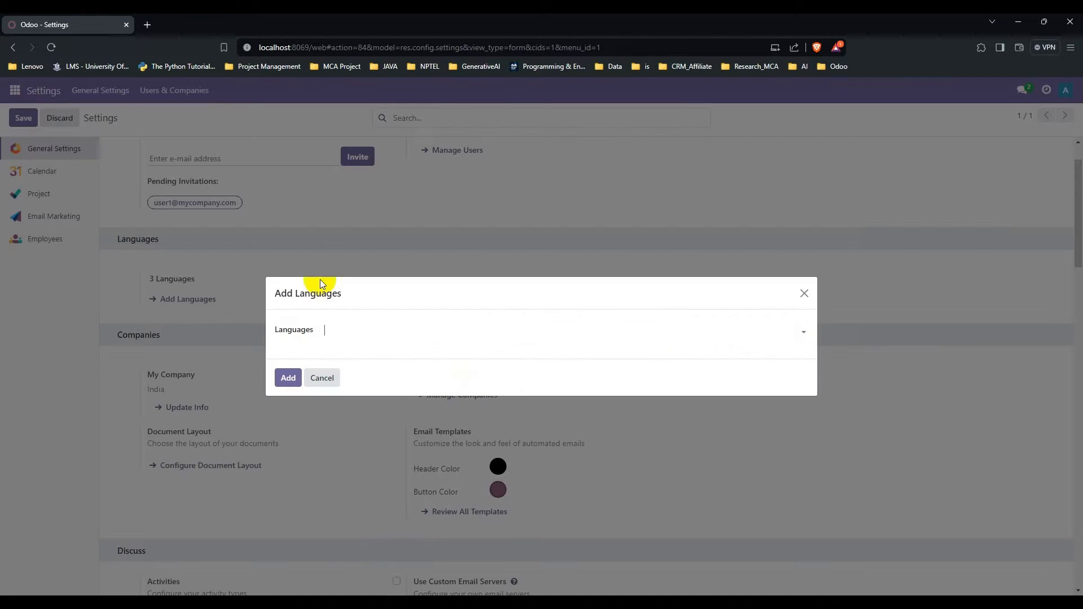
{"action": "left_click", "coordinate": [330, 375]}
- Open My Company's information for updating and examine its address, tax ID, company ID and currency options without changing them
{"action": "scroll", "coordinate": [232, 348], "scroll_direction": "down", "scroll_amount": 2}
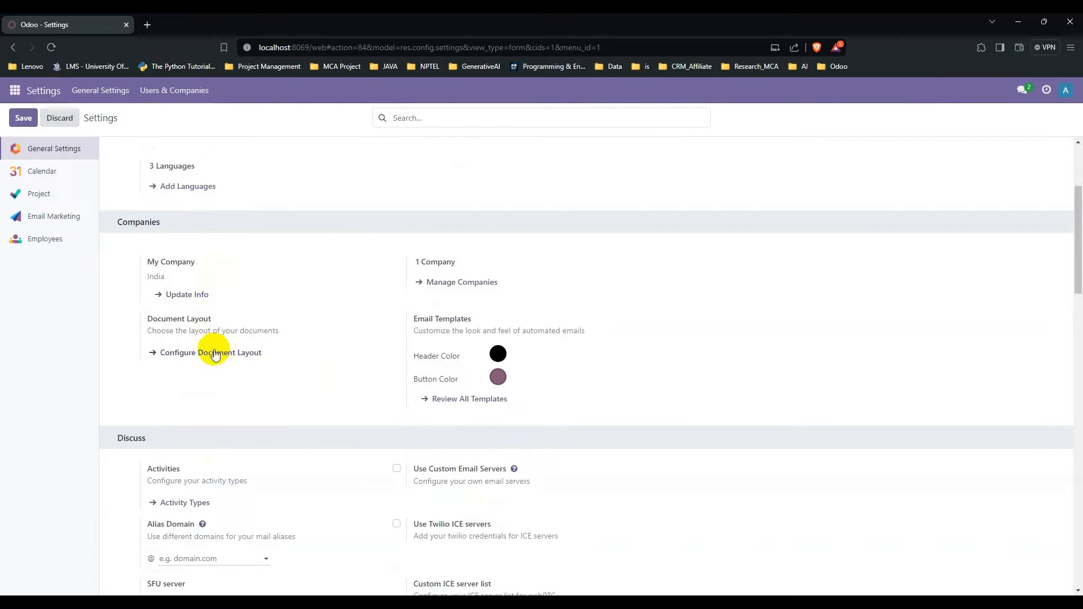
{"action": "left_click", "coordinate": [186, 294]}
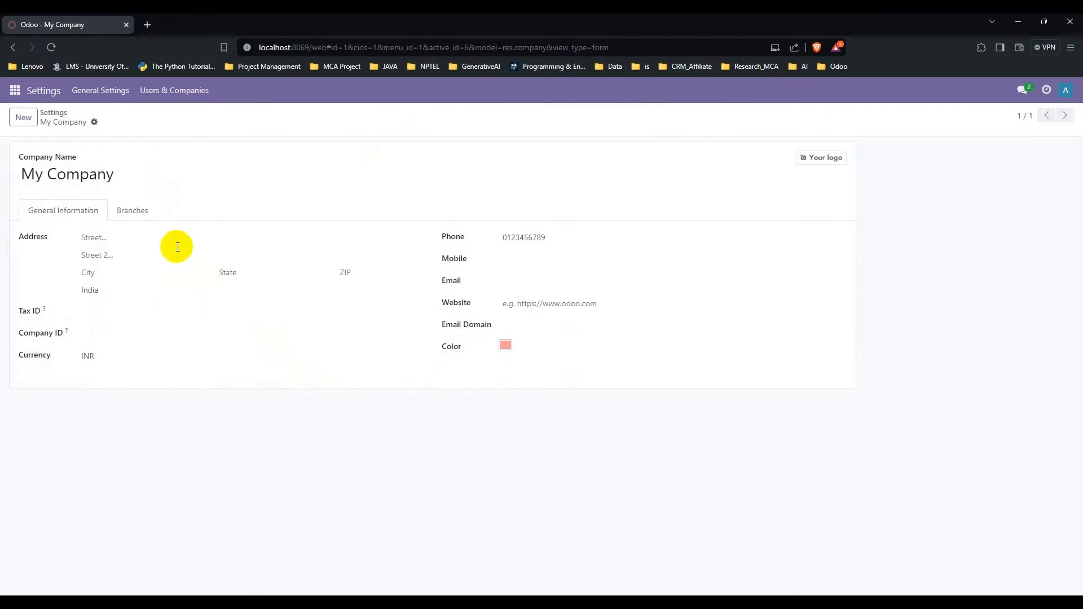
{"action": "left_click", "coordinate": [110, 258]}
{"action": "left_click", "coordinate": [89, 312]}
{"action": "left_click", "coordinate": [92, 335]}
{"action": "left_click", "coordinate": [103, 357]}
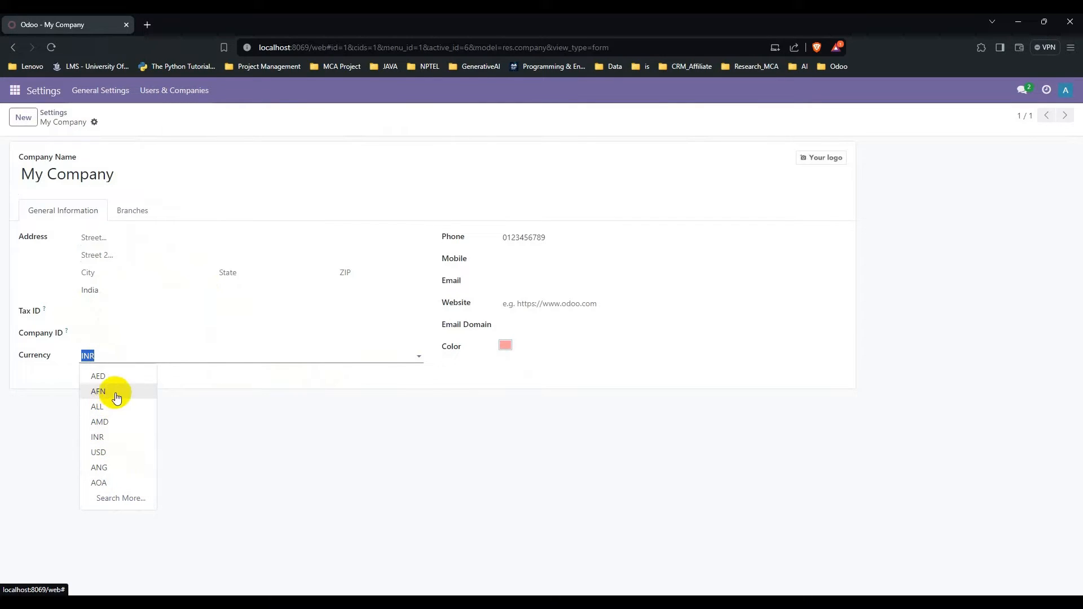
{"action": "left_click", "coordinate": [404, 381]}
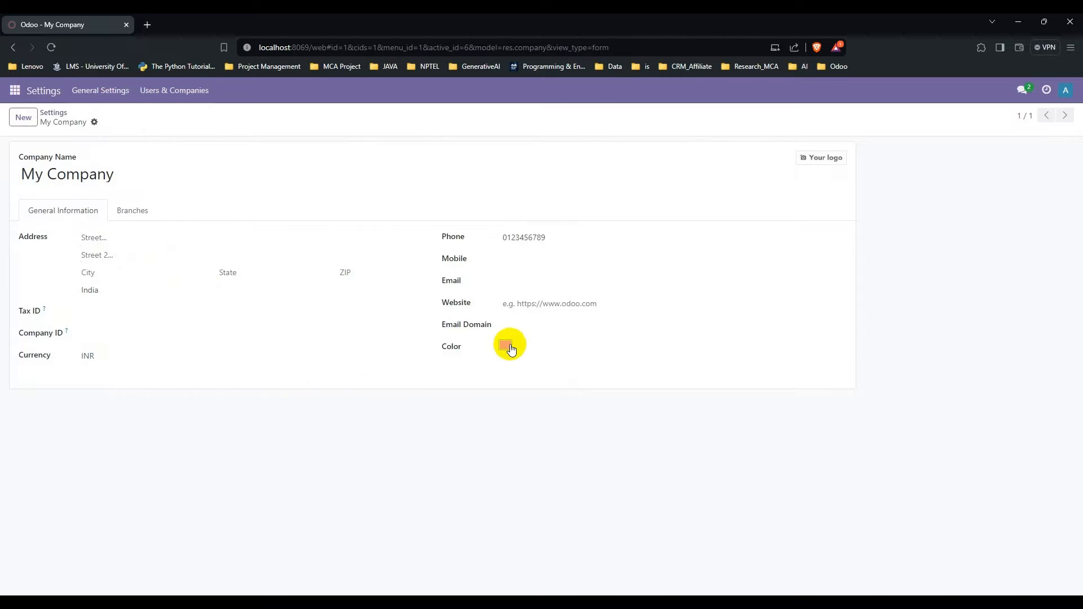
- Examine the company's contact fields, email domain, logo option and branches list, and return to the general settings
{"action": "left_click", "coordinate": [520, 325]}
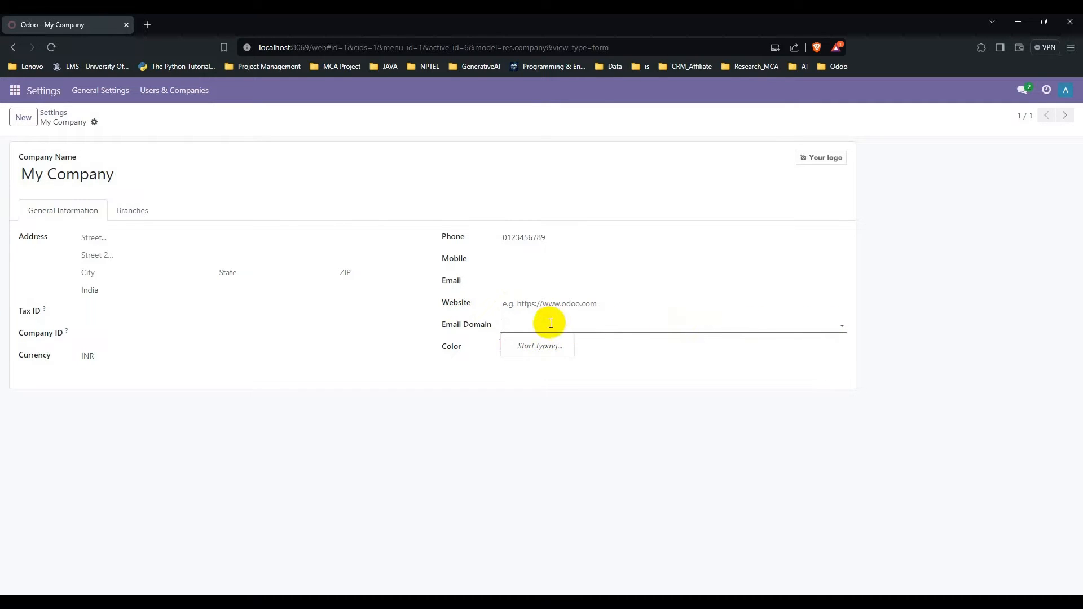
{"action": "left_click", "coordinate": [515, 279]}
{"action": "left_click", "coordinate": [505, 264]}
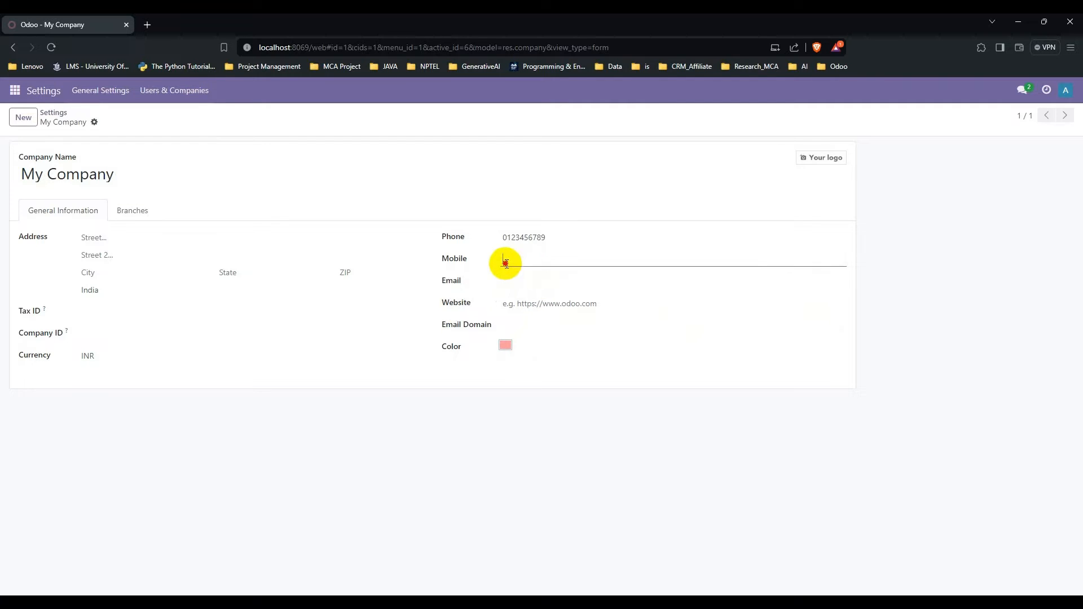
{"action": "left_click", "coordinate": [541, 237]}
{"action": "mouse_move", "coordinate": [817, 158]}
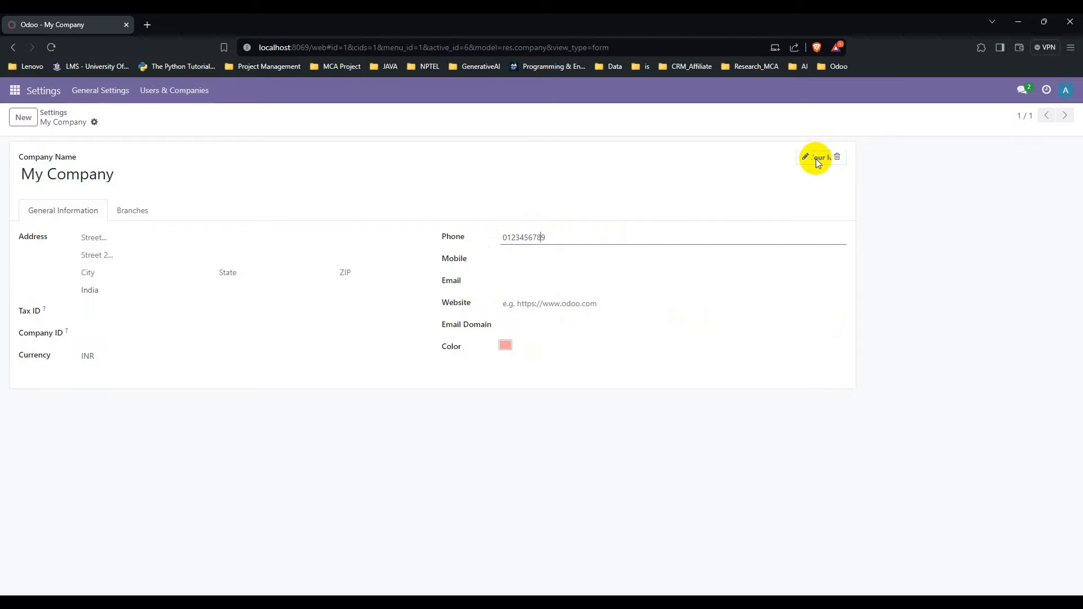
{"action": "left_click", "coordinate": [131, 210]}
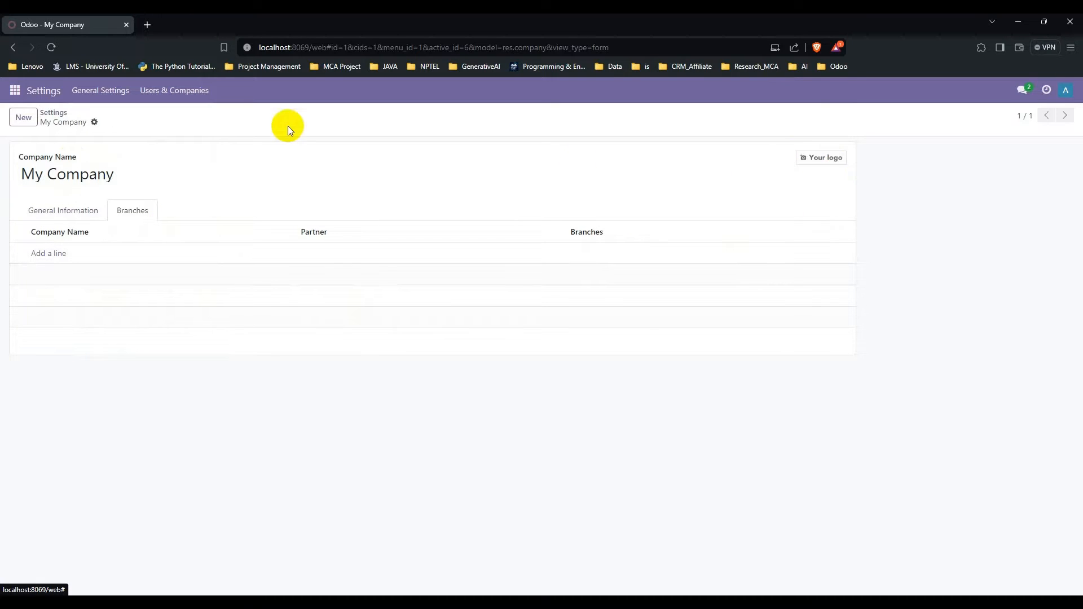
{"action": "left_click", "coordinate": [12, 49]}
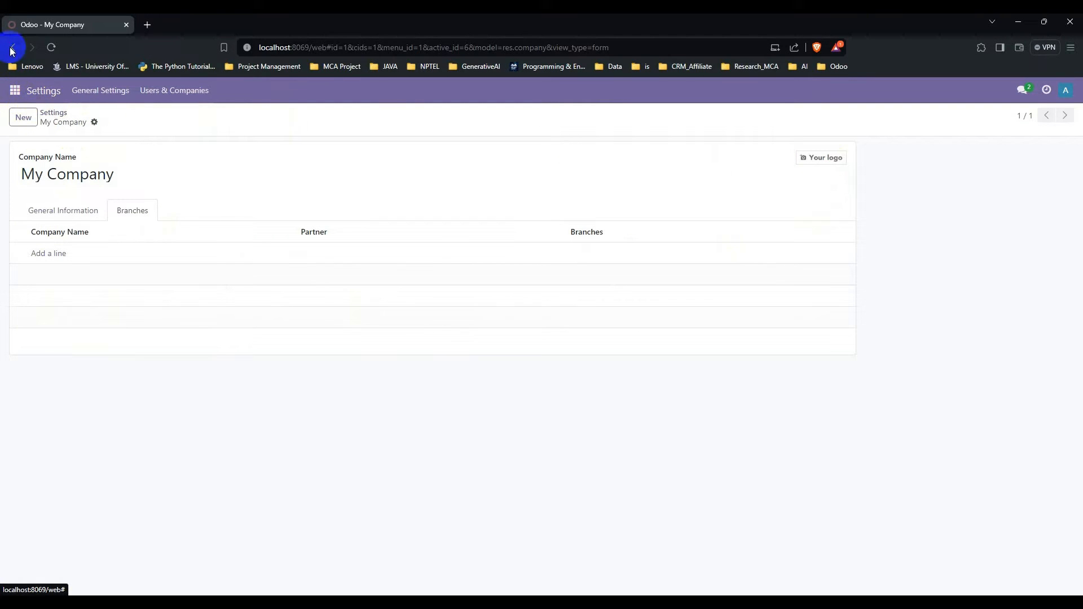
- Review the list of email templates from the Companies settings and return to the general settings
{"action": "scroll", "coordinate": [239, 279], "scroll_direction": "down", "scroll_amount": 4}
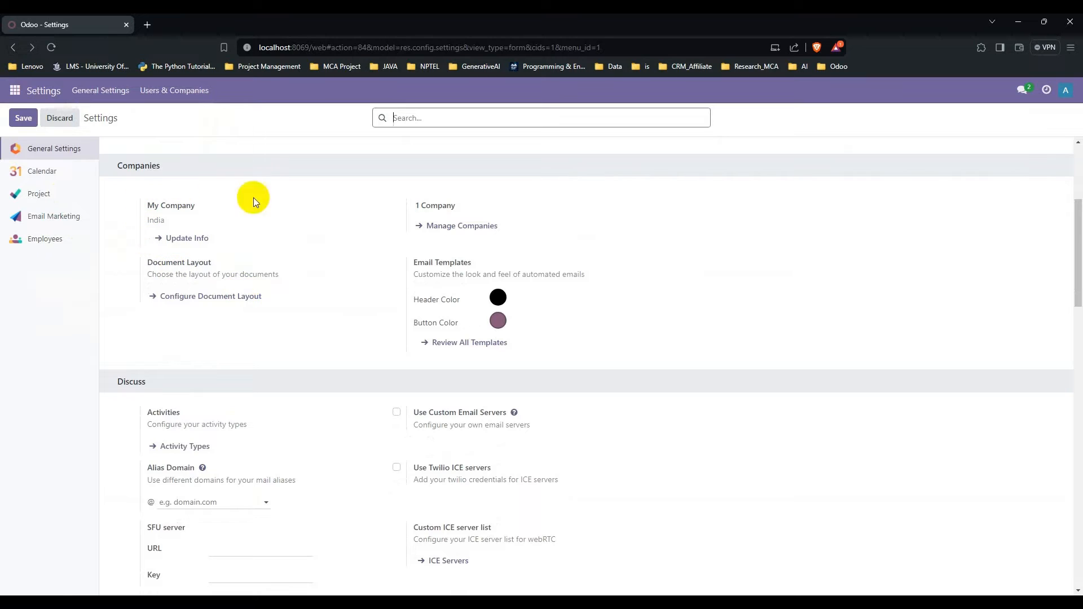
{"action": "scroll", "coordinate": [251, 401], "scroll_direction": "down", "scroll_amount": 2}
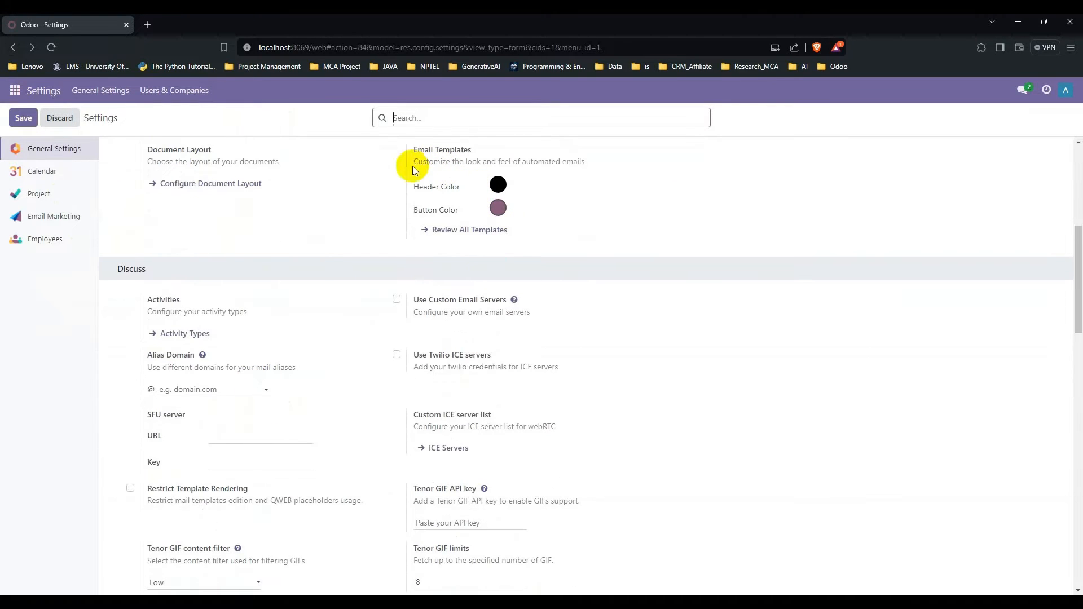
{"action": "left_click", "coordinate": [476, 231]}
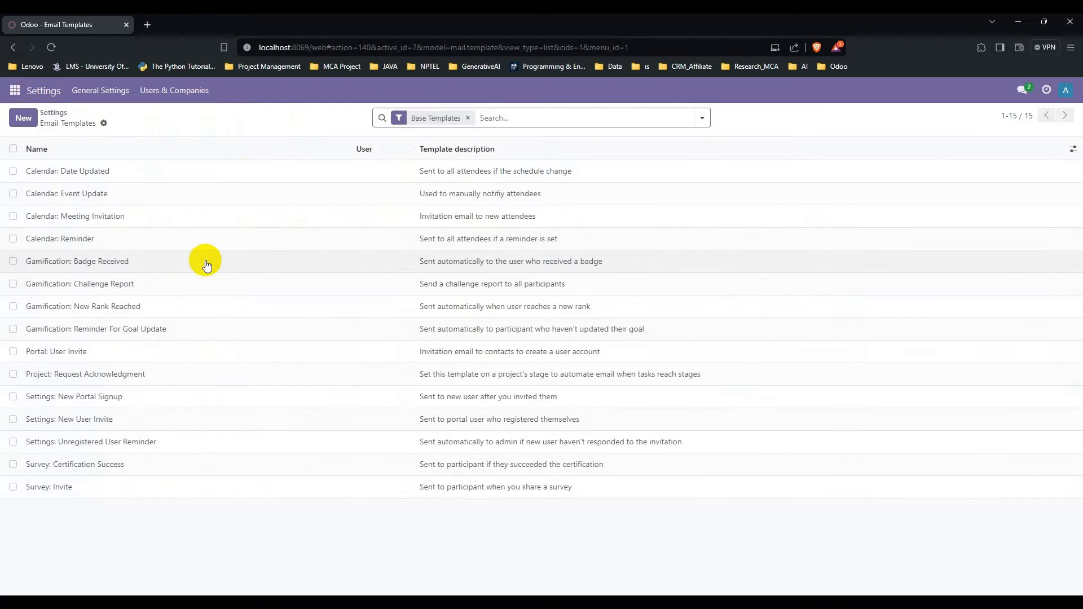
{"action": "left_click", "coordinate": [13, 46]}
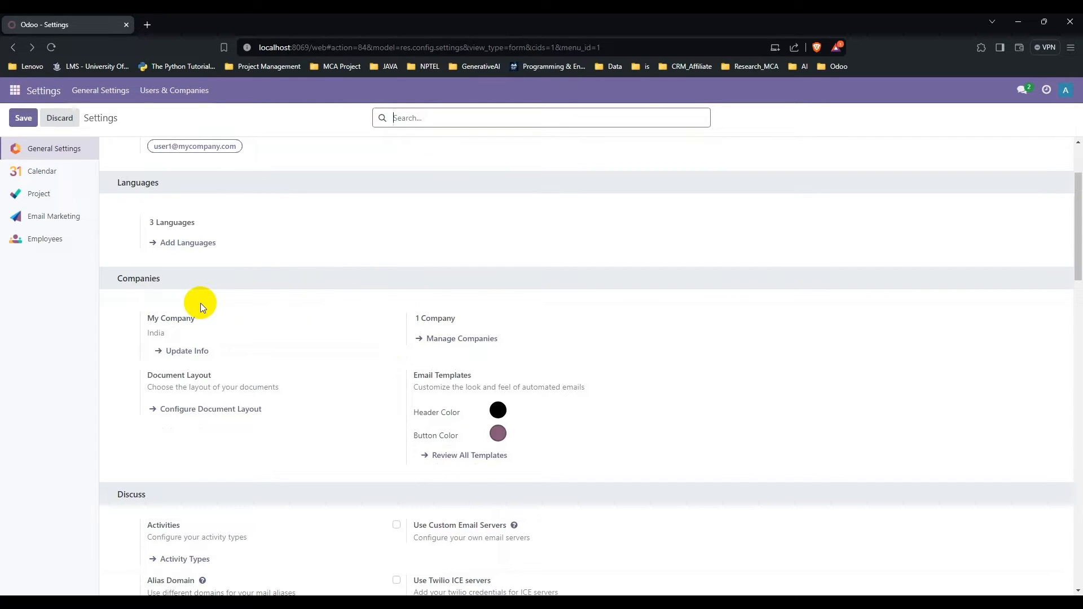
- Examine the Discuss, Statistics and Contacts settings, including Digest Email, Send SMS and the Partner Autocomplete explanation
{"action": "scroll", "coordinate": [384, 330], "scroll_direction": "down", "scroll_amount": 5}
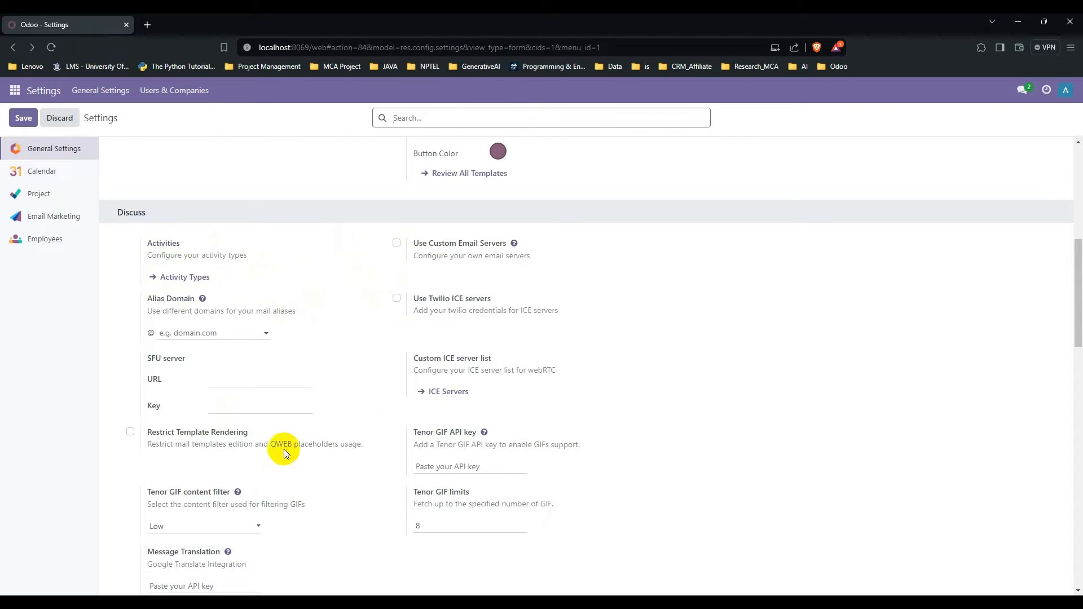
{"action": "scroll", "coordinate": [239, 384], "scroll_direction": "down", "scroll_amount": 5}
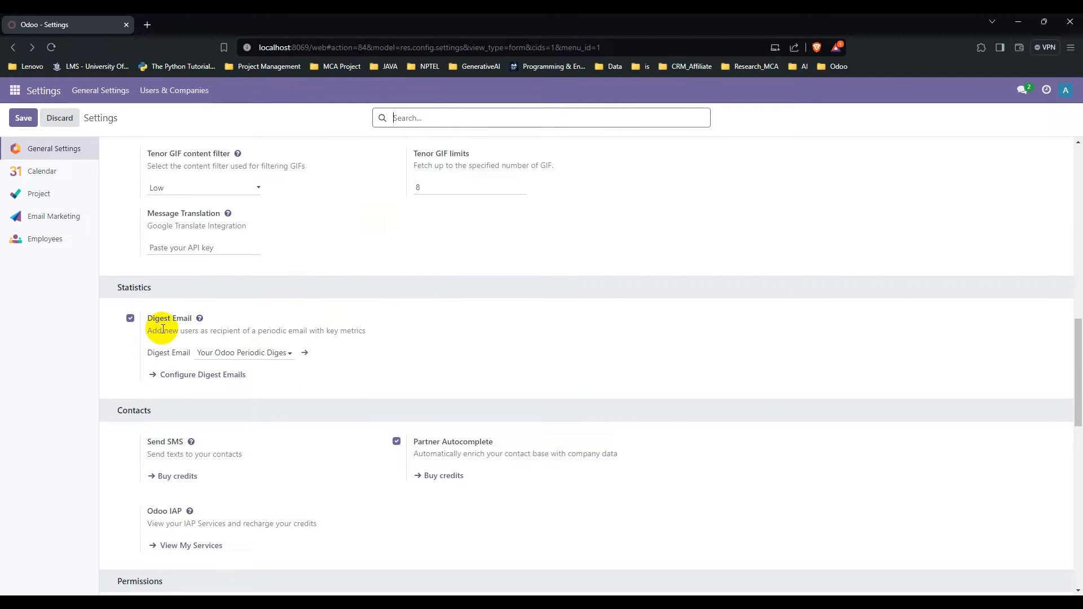
{"action": "mouse_move", "coordinate": [190, 332]}
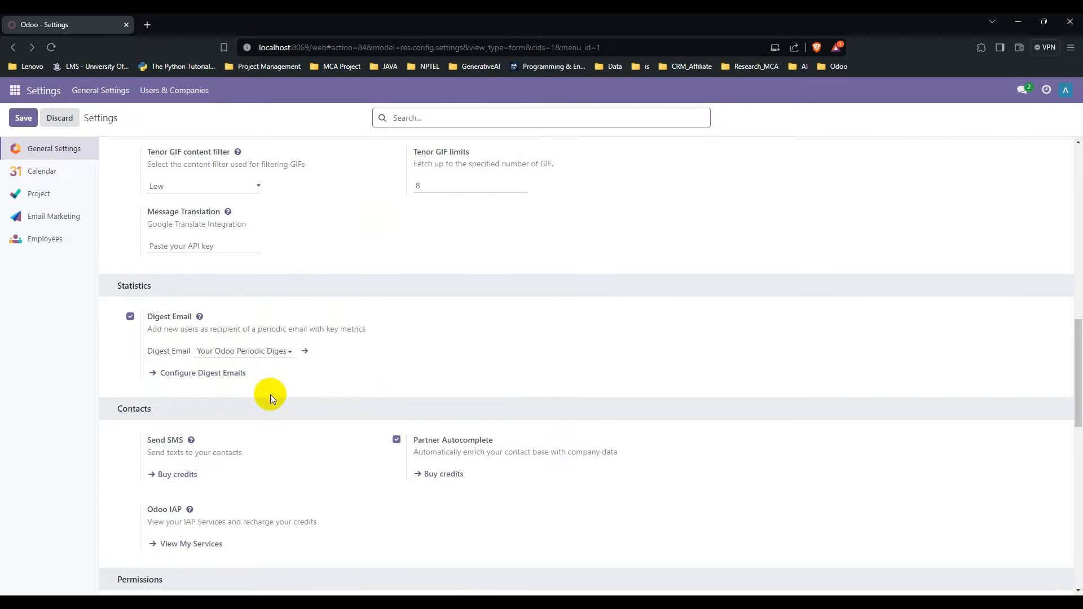
{"action": "scroll", "coordinate": [271, 392], "scroll_direction": "down", "scroll_amount": 2}
{"action": "scroll", "coordinate": [252, 265], "scroll_direction": "down", "scroll_amount": 2}
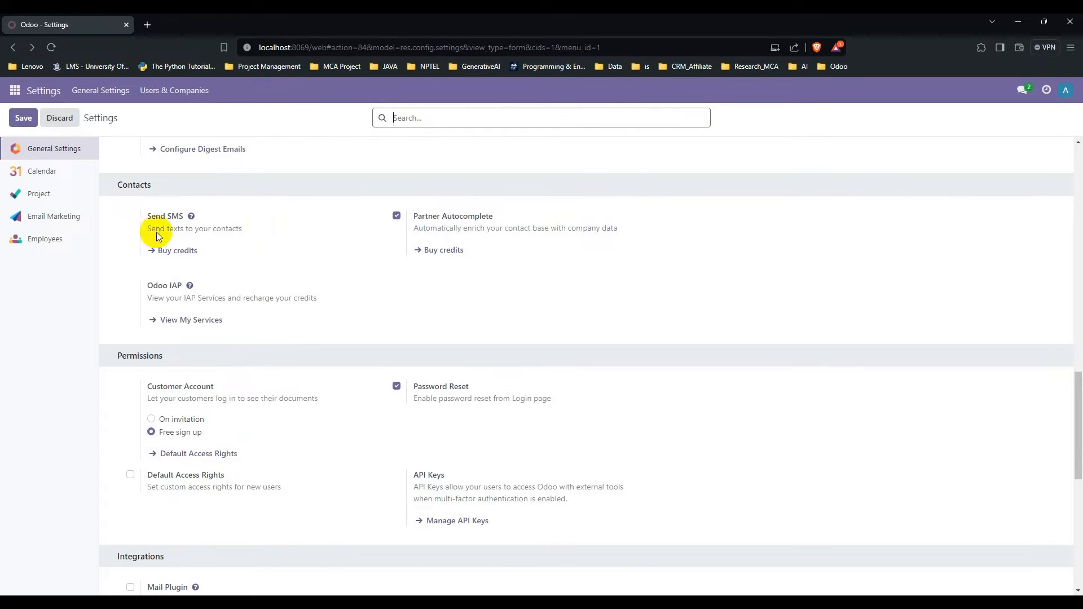
{"action": "mouse_move", "coordinate": [474, 225]}
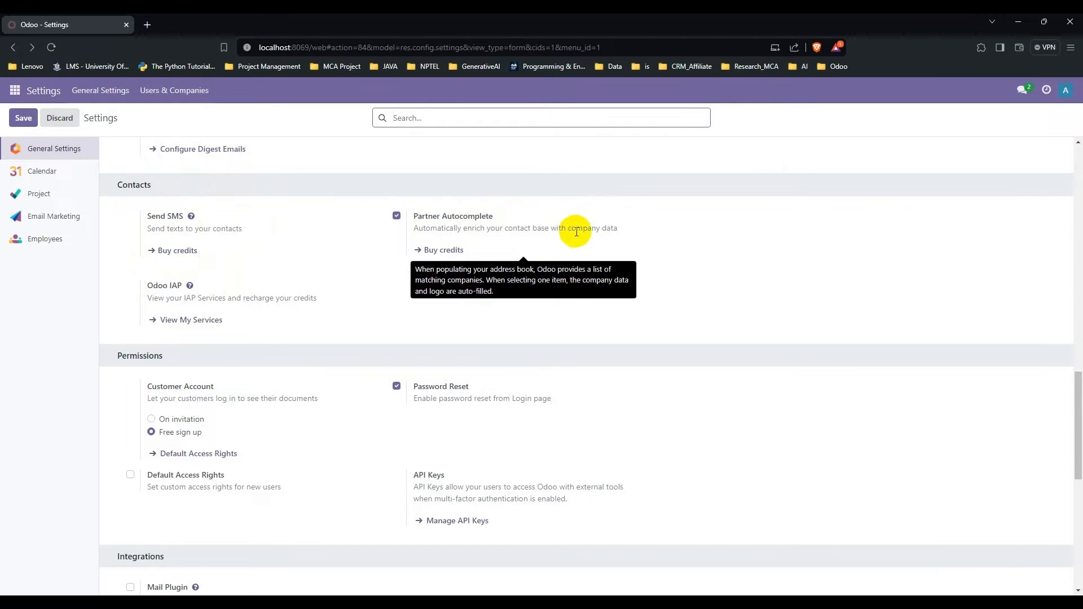